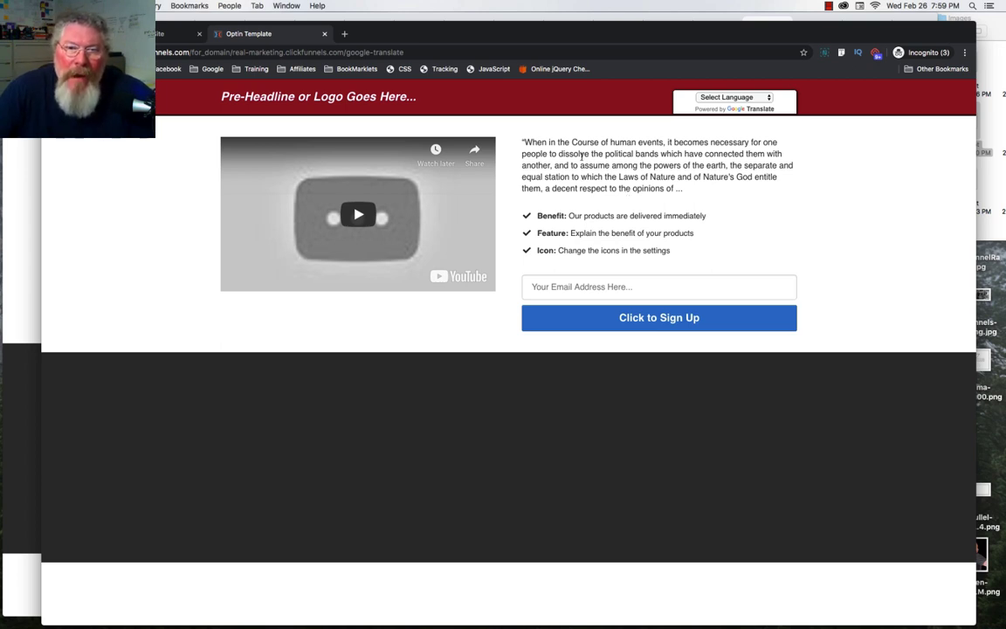
# - Check the ClickFunnels opt-in page's context menu for the browser's built-in translation option
pyautogui.rightClick(583, 156)
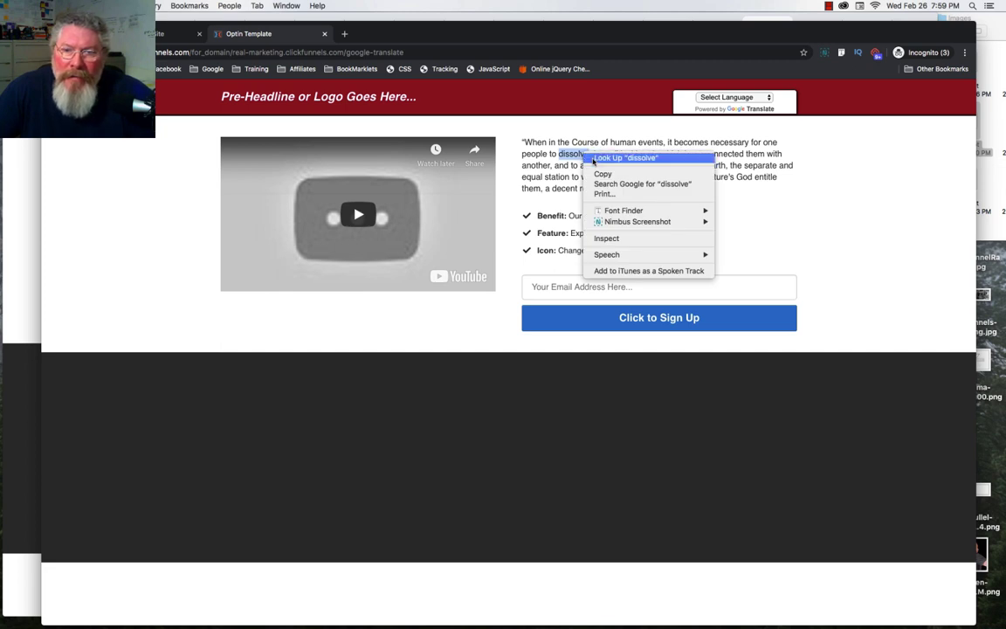
pyautogui.rightClick(756, 203)
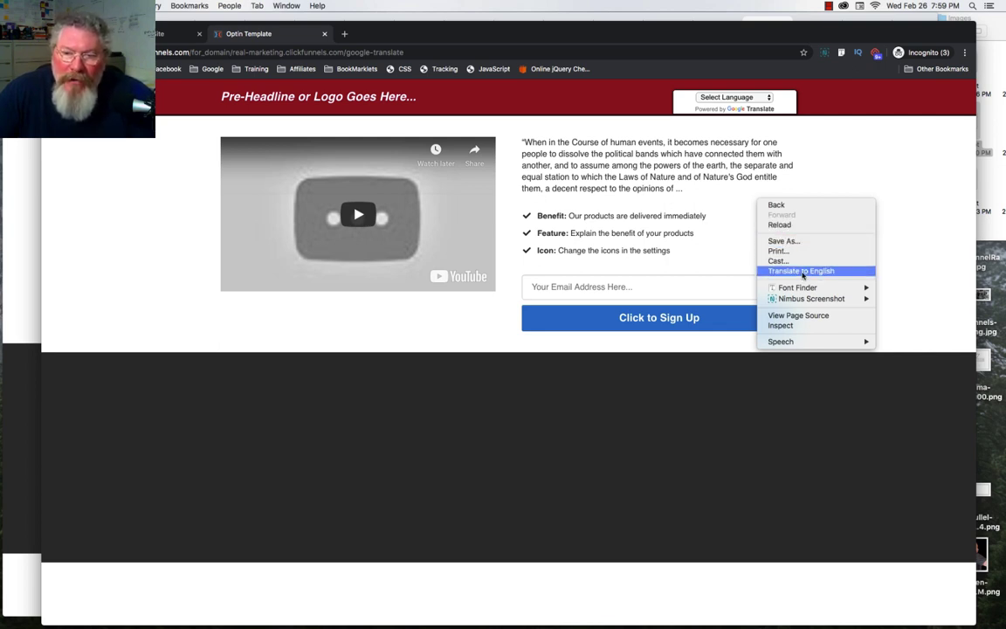
pyautogui.click(869, 171)
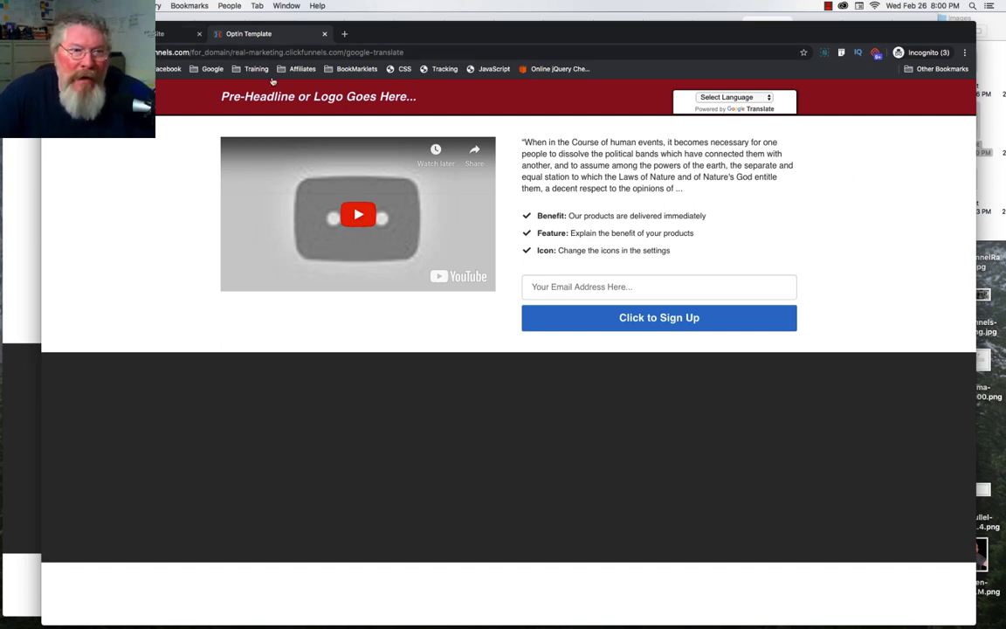
# - Translate the DropFunnels opt-in page into French with its Google Translate widget
pyautogui.click(175, 33)
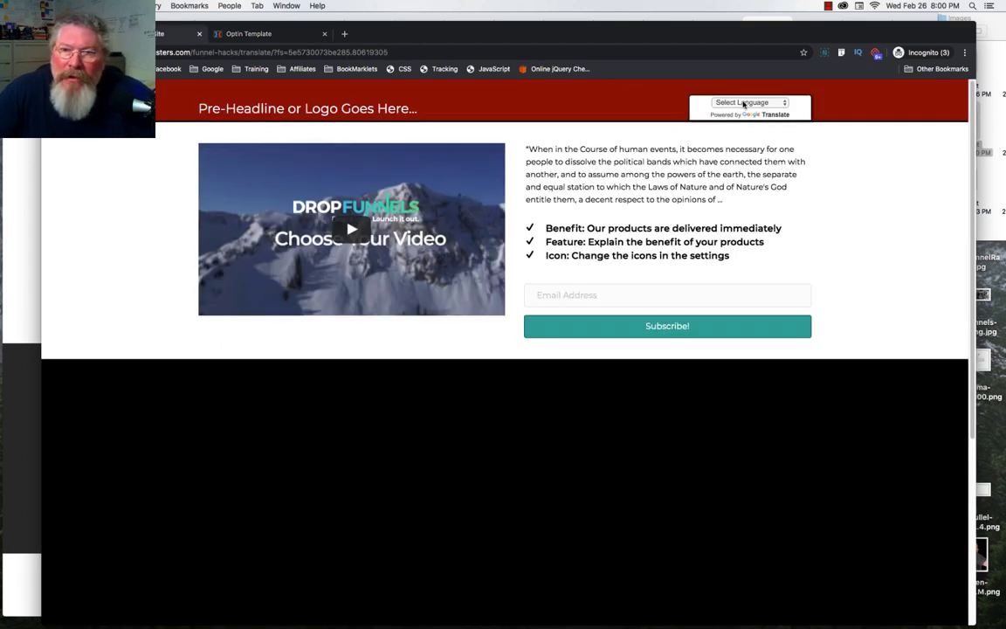
pyautogui.click(743, 103)
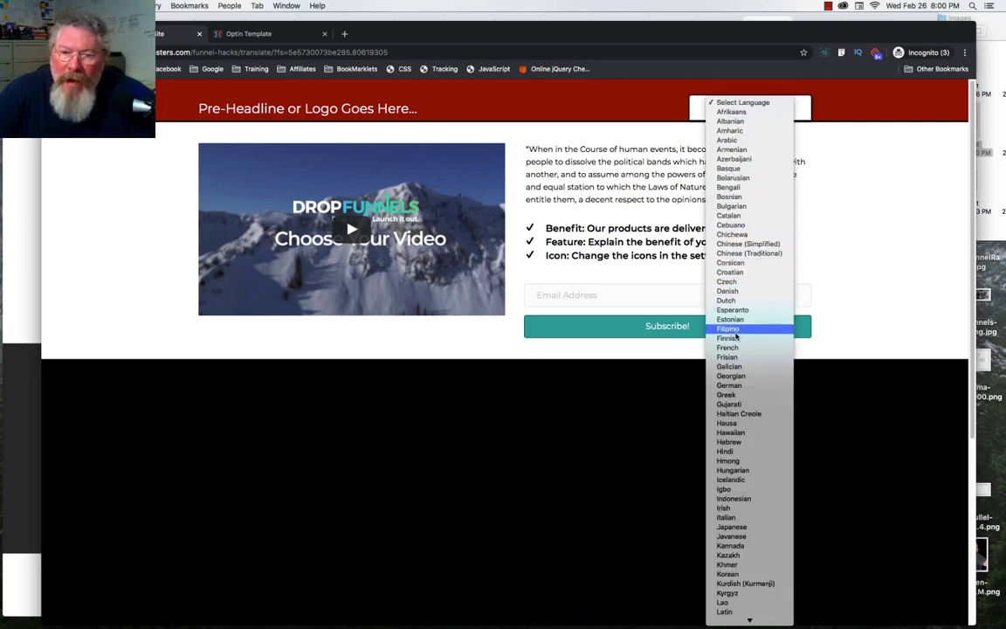
pyautogui.click(728, 347)
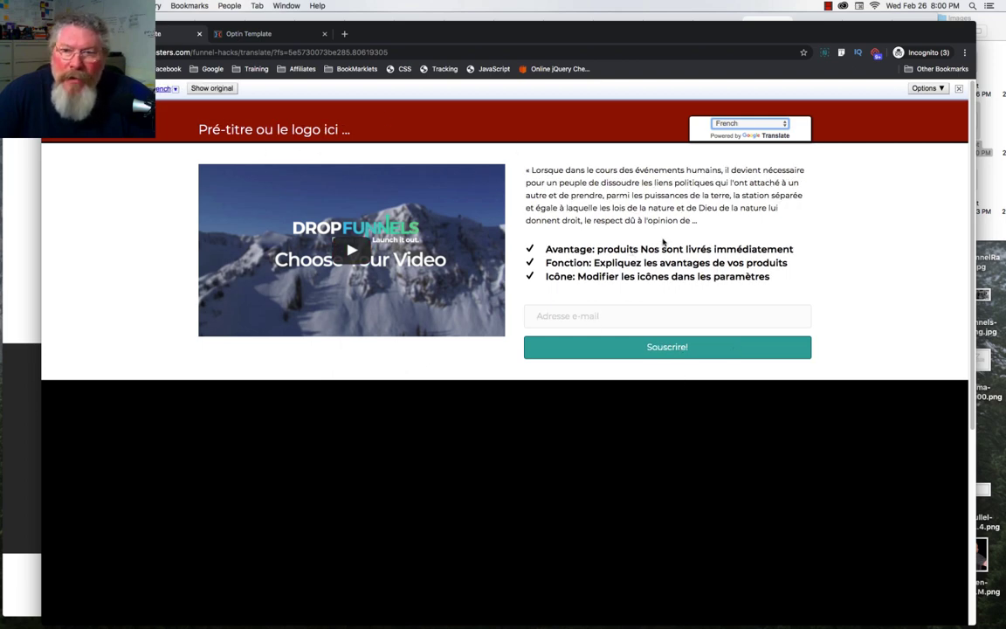
# - Switch the DropFunnels page's translation language to Spanish
pyautogui.click(749, 124)
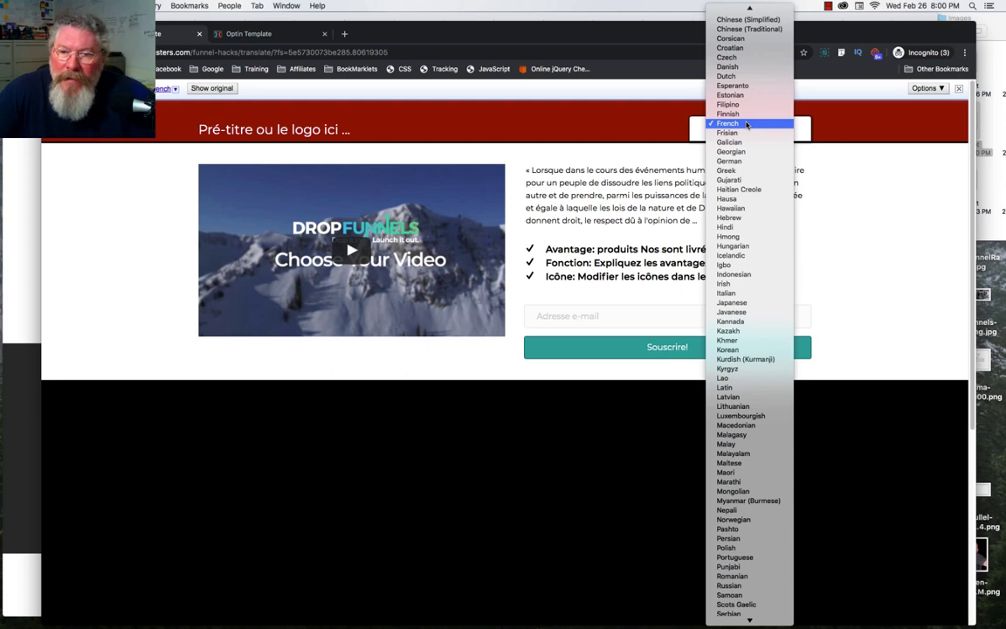
pyautogui.scroll(-3, 742, 446)
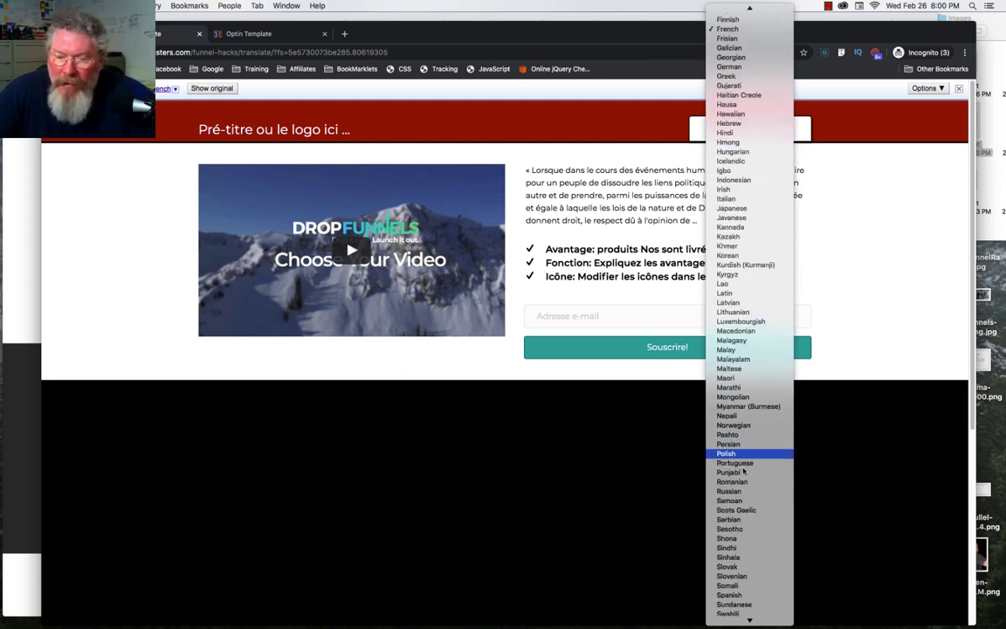
pyautogui.scroll(-2, 731, 564)
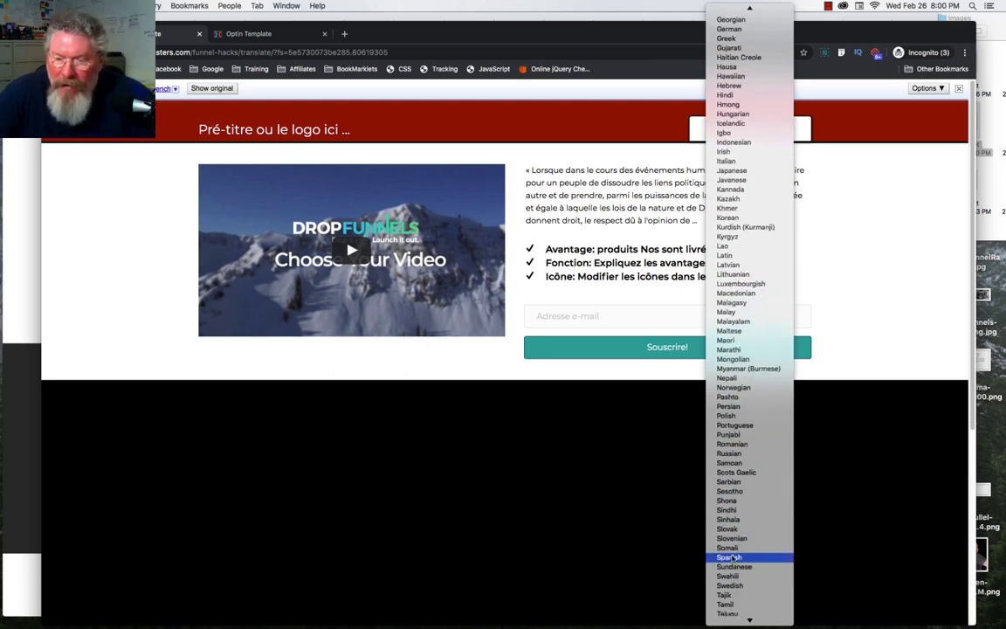
pyautogui.click(729, 557)
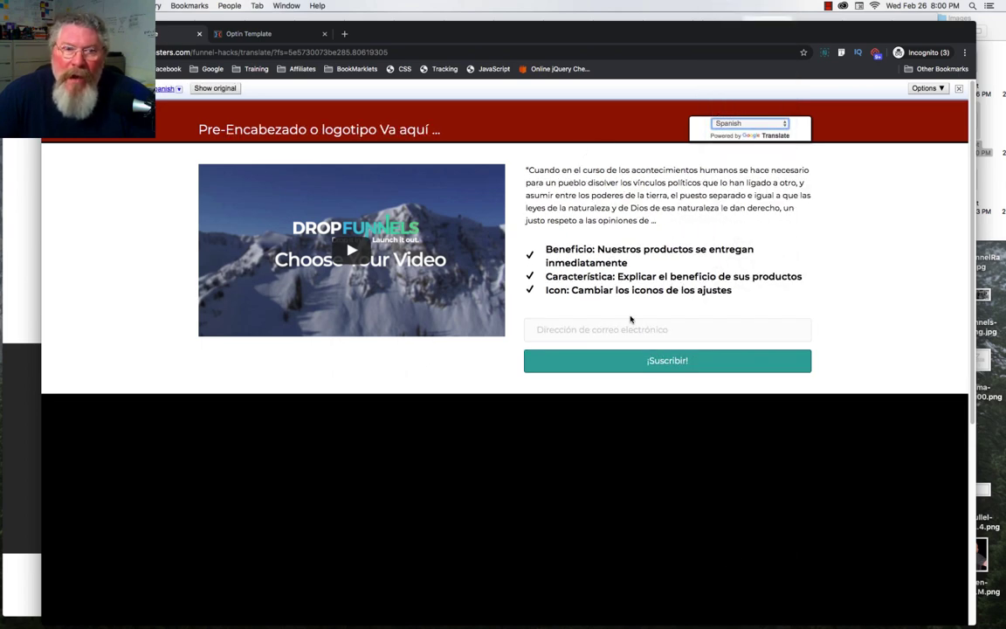
# - Translate the ClickFunnels opt-in page into Icelandic and then into Mongolian with its Google Translate widget
pyautogui.click(270, 35)
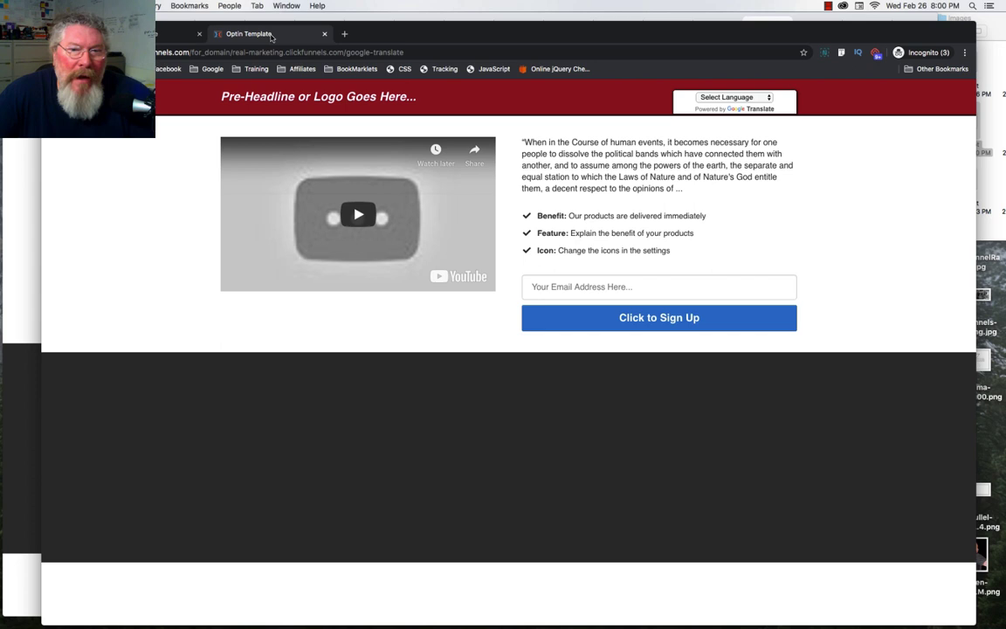
pyautogui.click(728, 98)
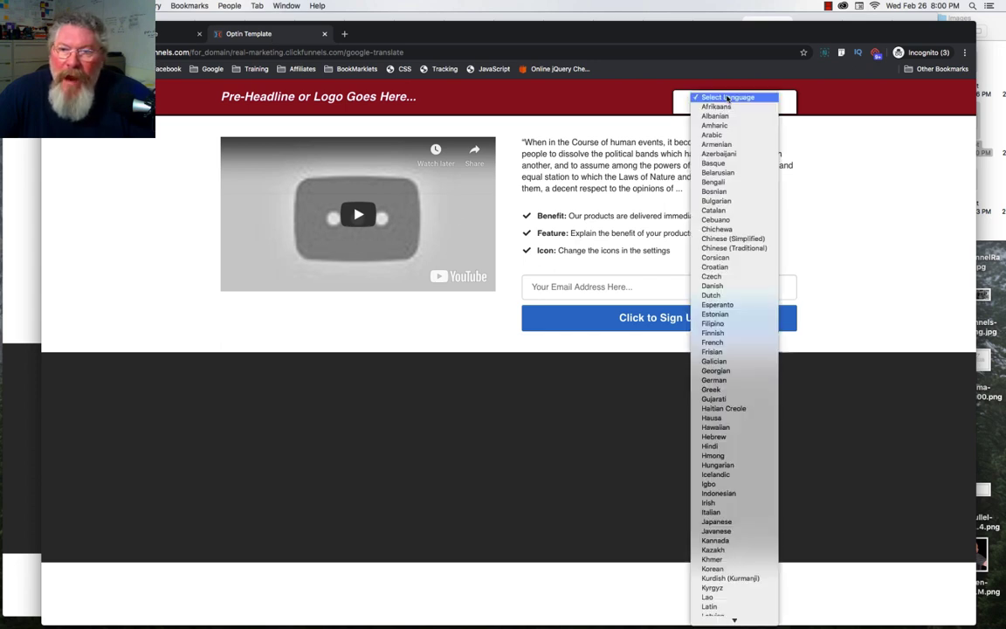
pyautogui.scroll(-3, 729, 209)
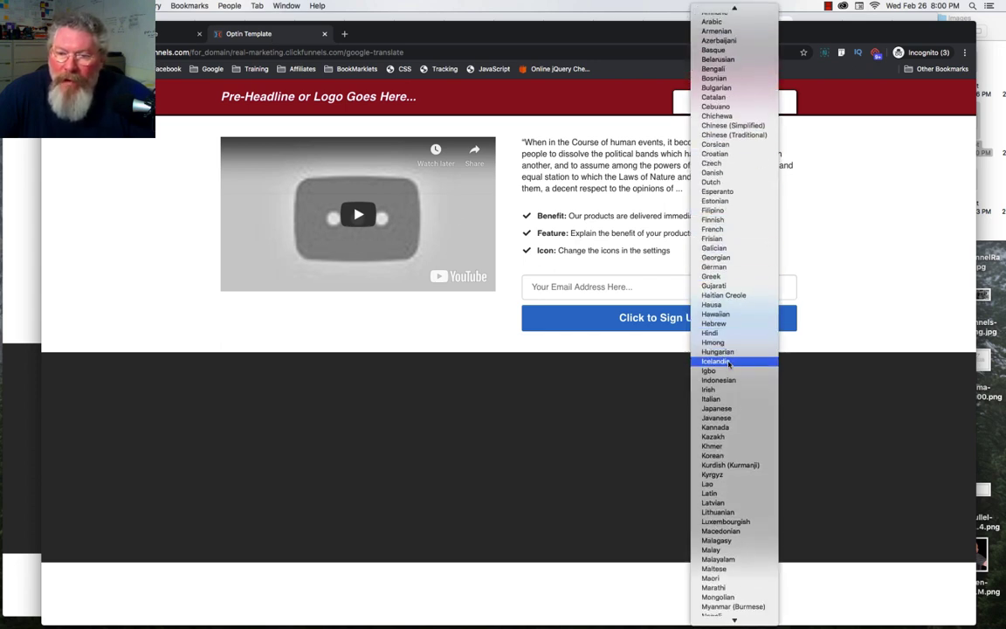
pyautogui.click(727, 365)
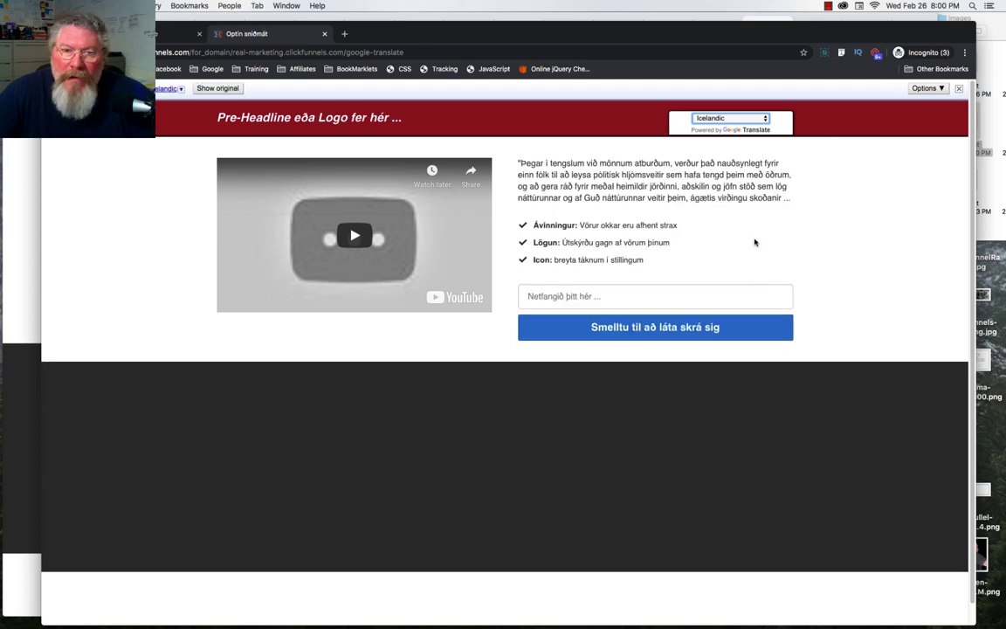
pyautogui.click(728, 119)
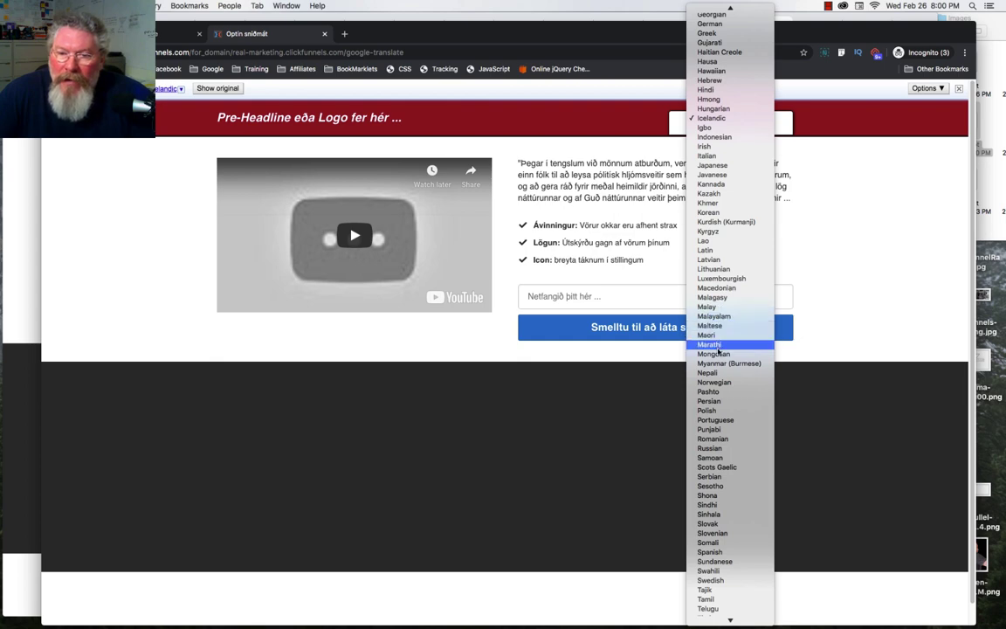
pyautogui.click(718, 354)
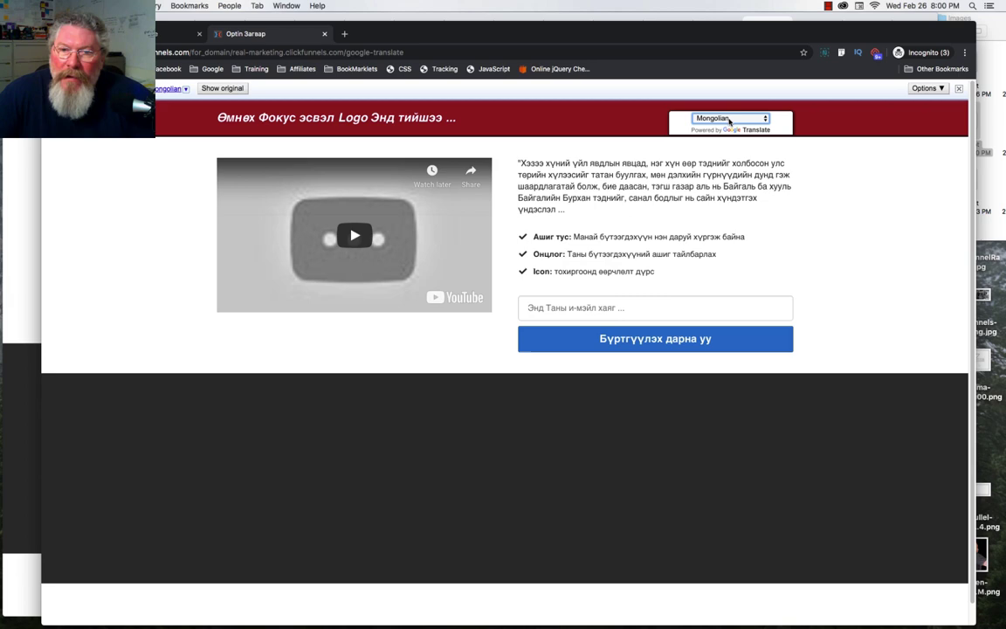
# - Change the ClickFunnels page's translation language to Georgian
pyautogui.click(729, 122)
pyautogui.scroll(10, 724, 147)
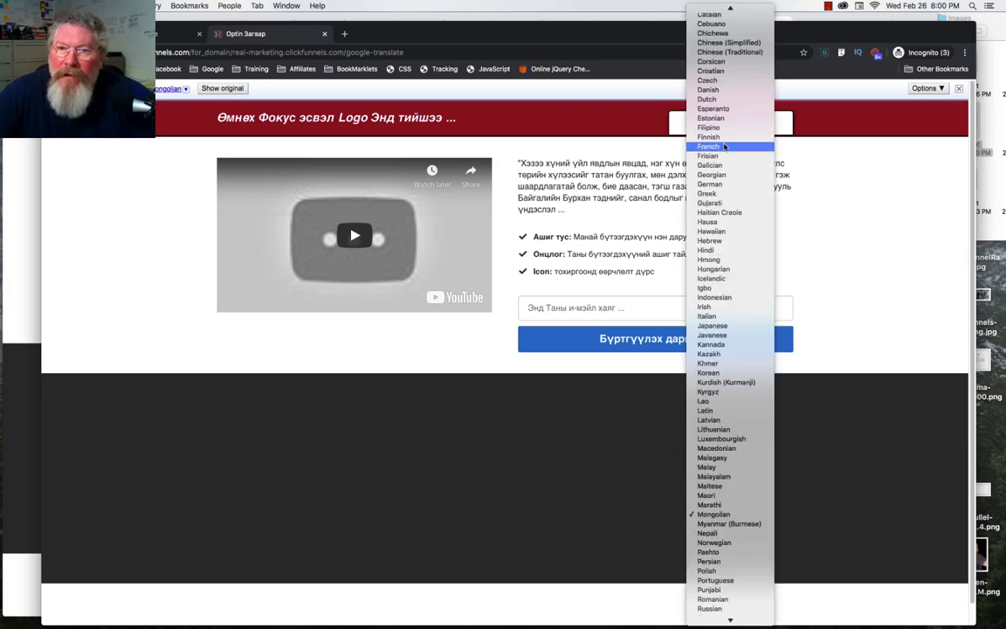
pyautogui.scroll(5, 724, 147)
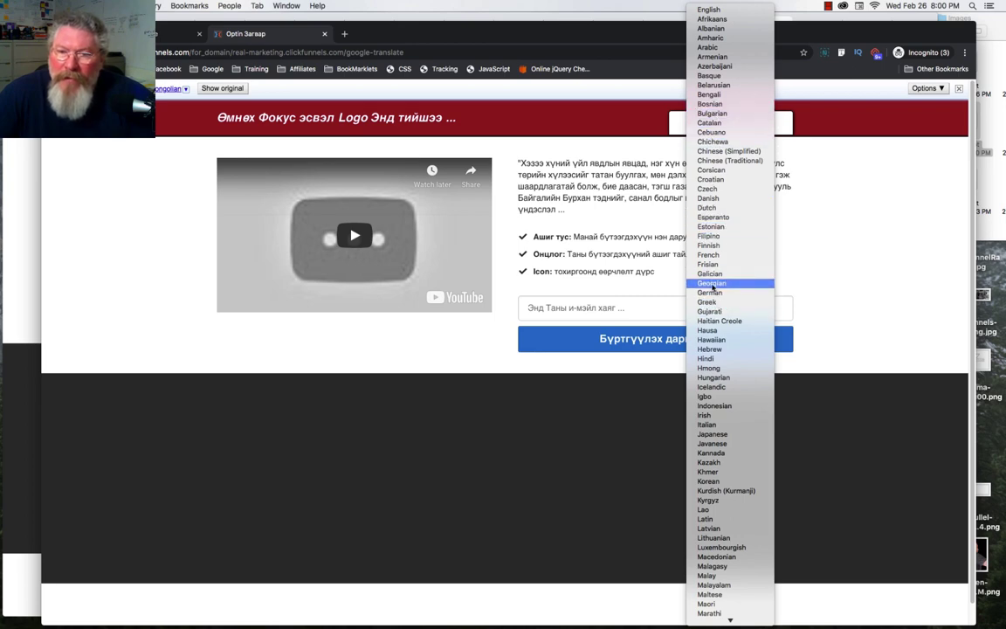
pyautogui.click(712, 284)
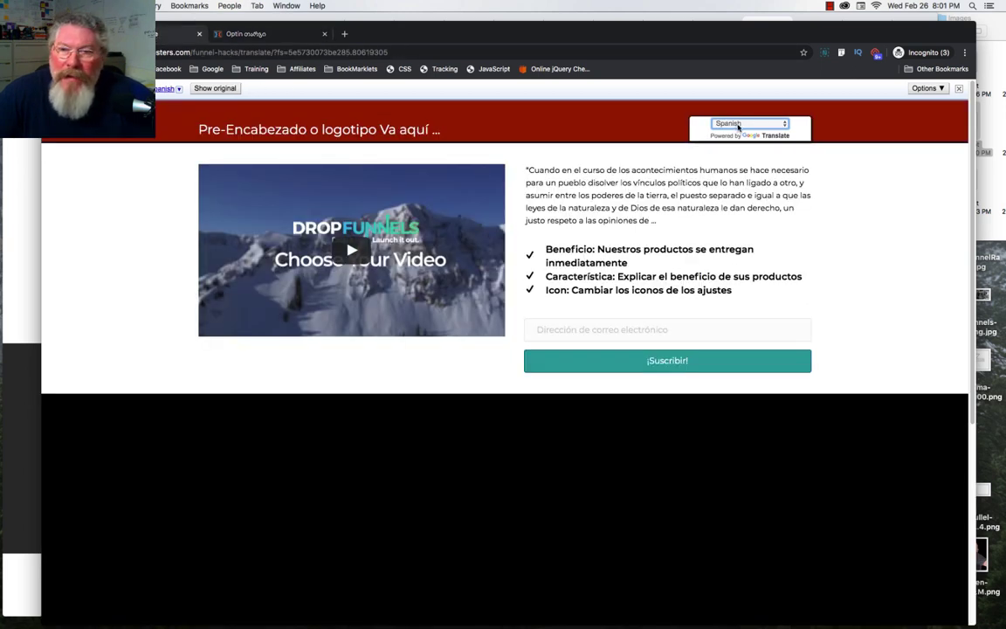
# - Translate the DropFunnels page into Yoruba, then restore both opt-in pages to their original English
pyautogui.click(738, 124)
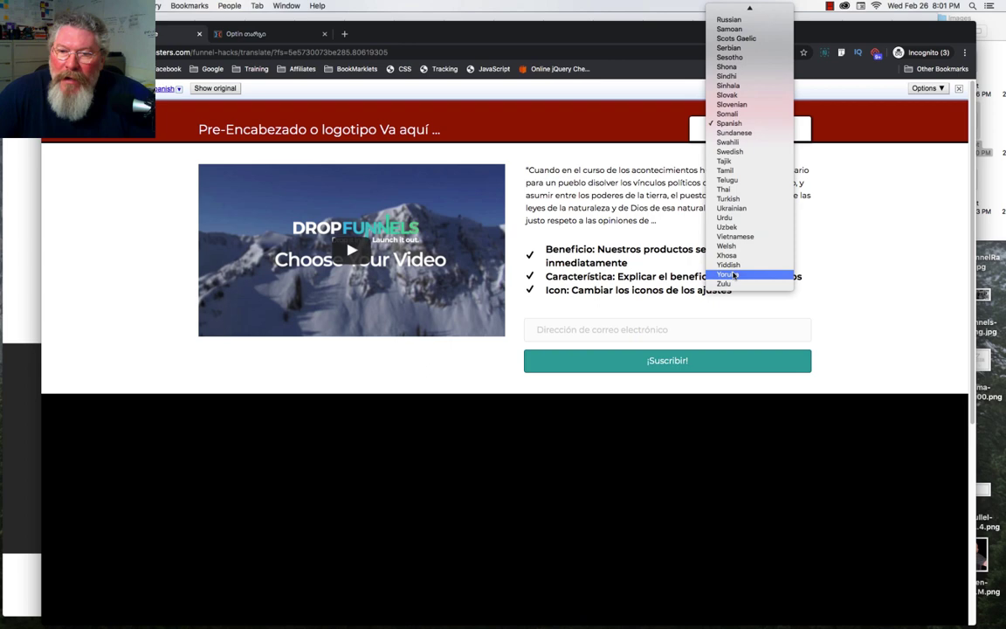
pyautogui.click(728, 274)
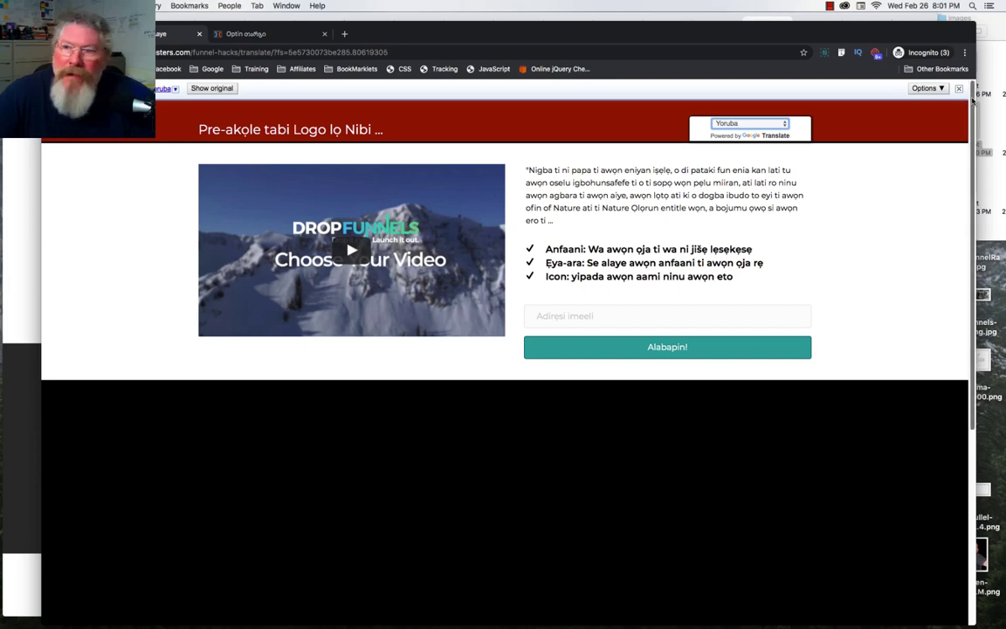
pyautogui.click(958, 88)
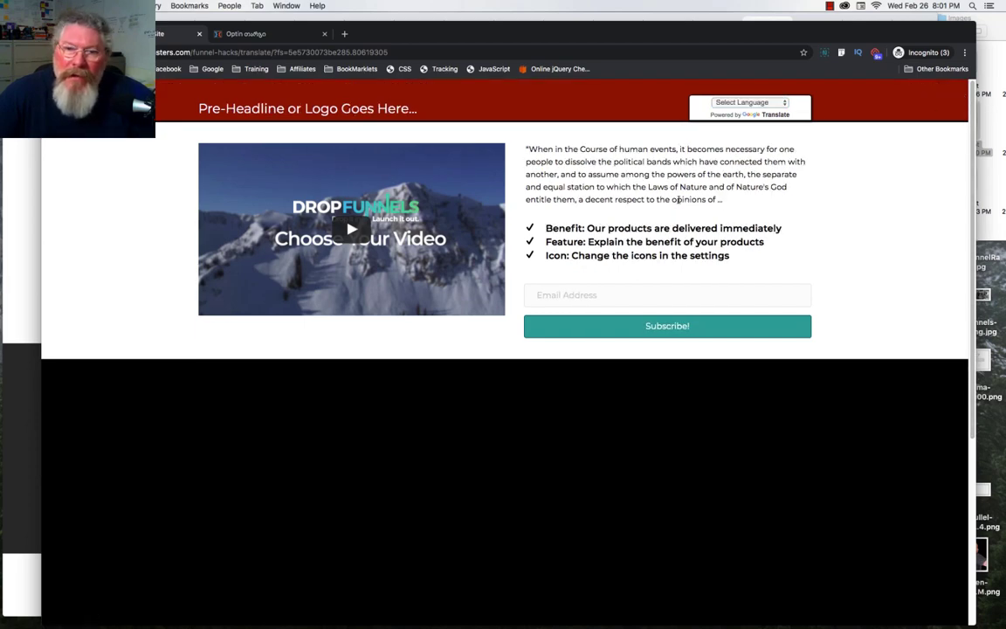
pyautogui.click(254, 36)
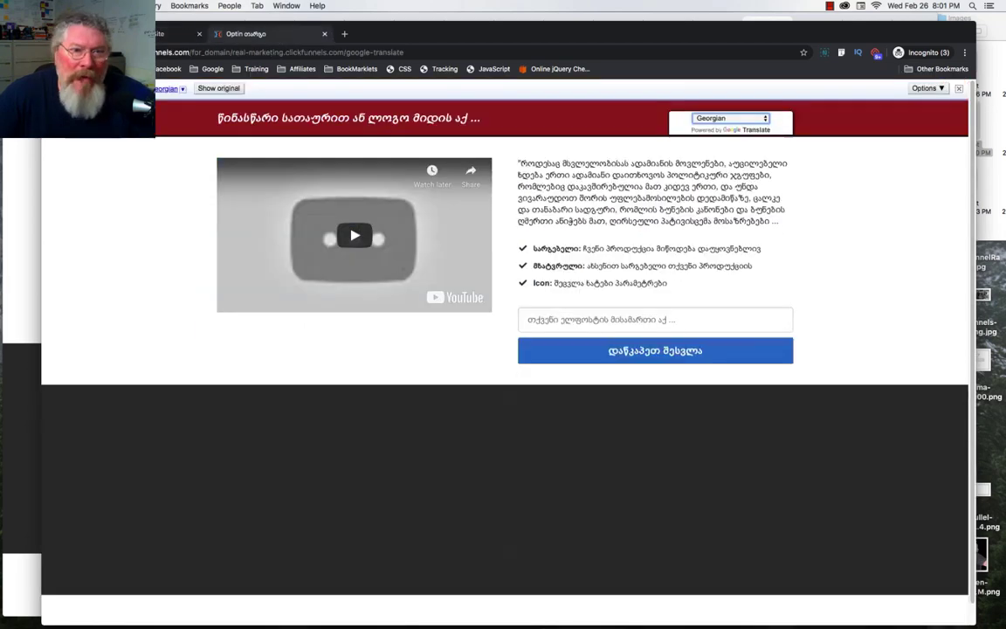
pyautogui.click(958, 89)
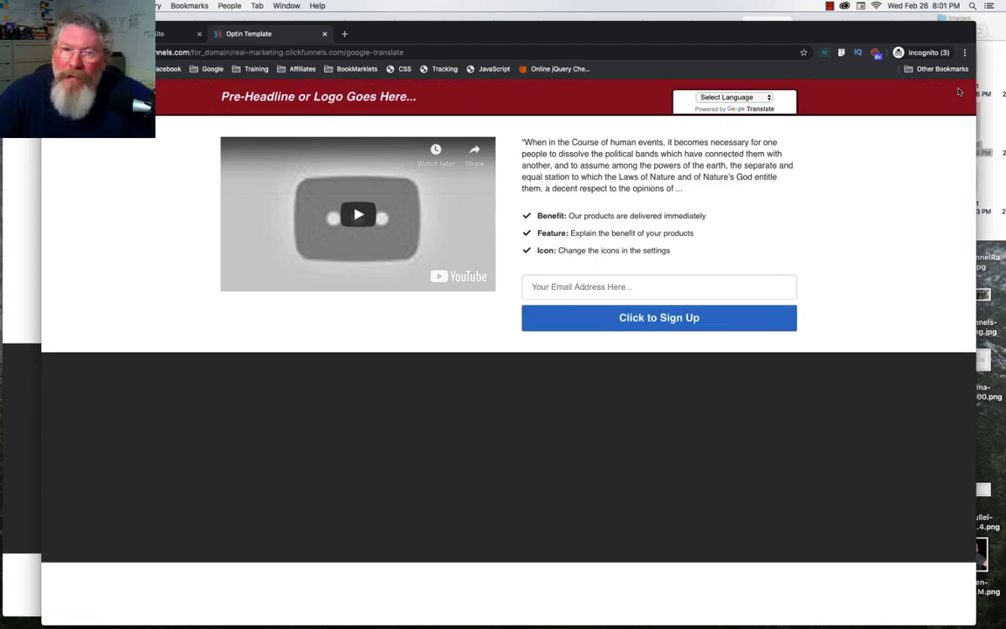
# - Open the DropFunnels translate page in its page builder, using the browser window that is signed in
pyautogui.click(33, 228)
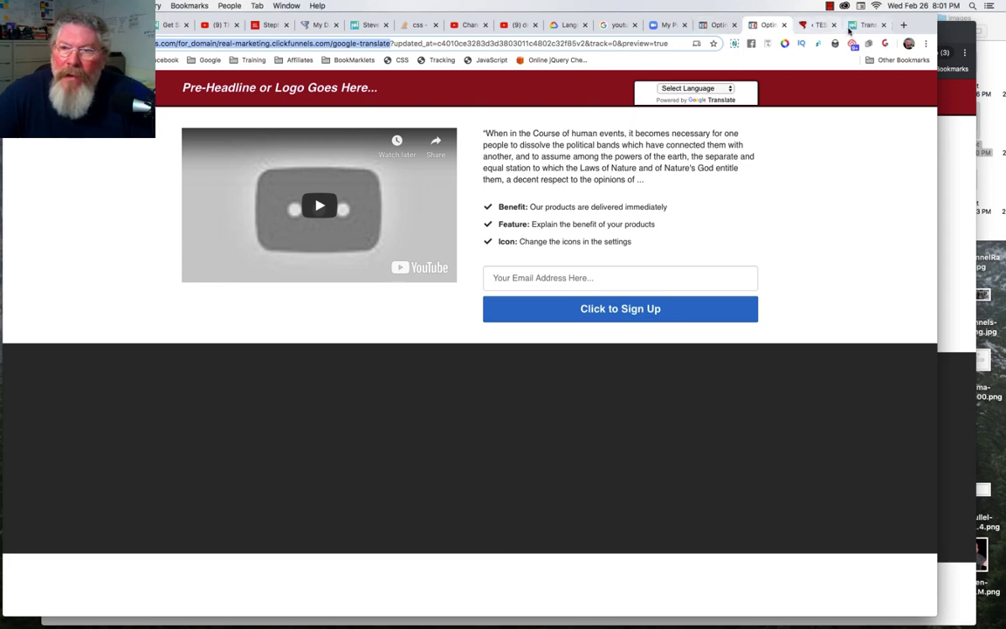
pyautogui.click(867, 26)
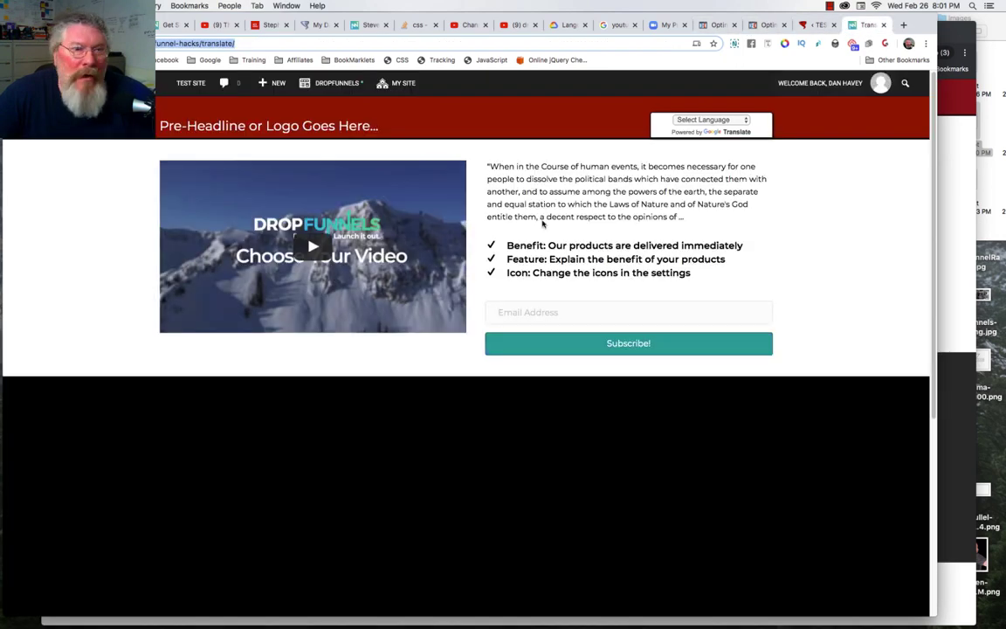
pyautogui.click(331, 84)
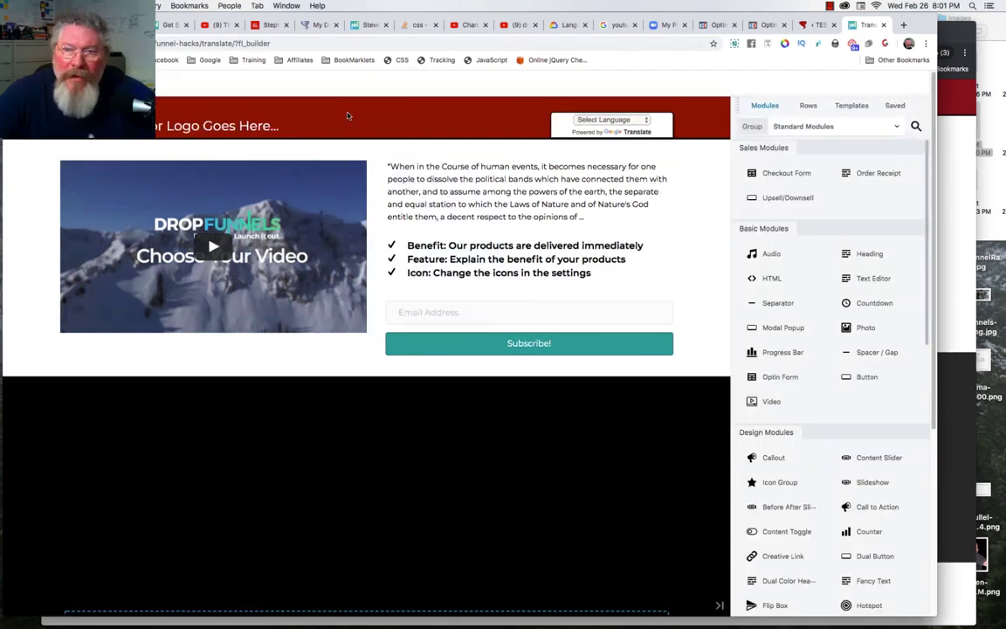
# - Locate the custom HTML element in the ClickFunnels editor, then show the code of the DropFunnels header's HTML module
pyautogui.click(714, 25)
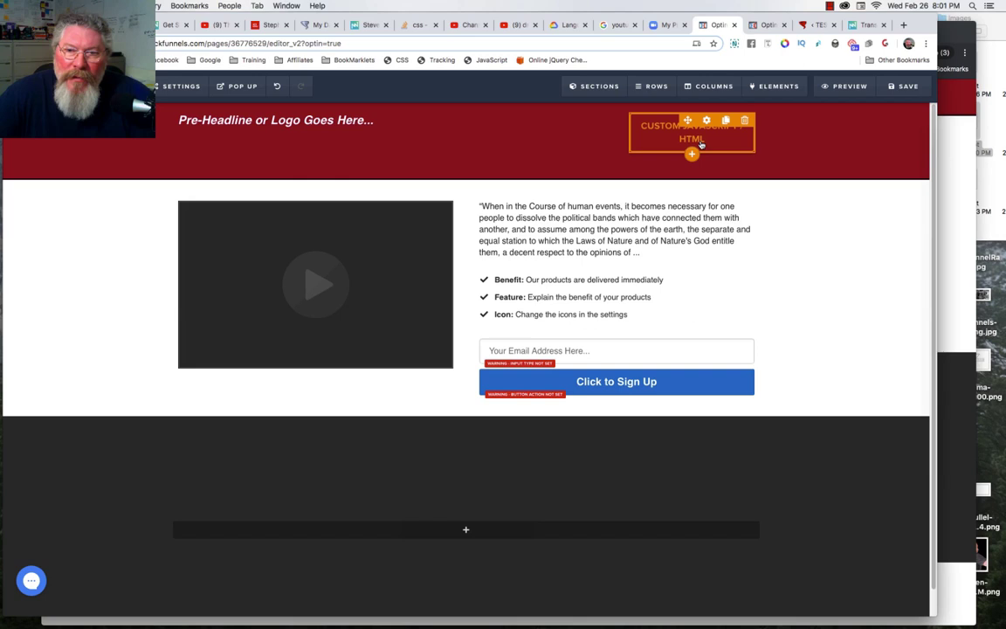
pyautogui.click(861, 25)
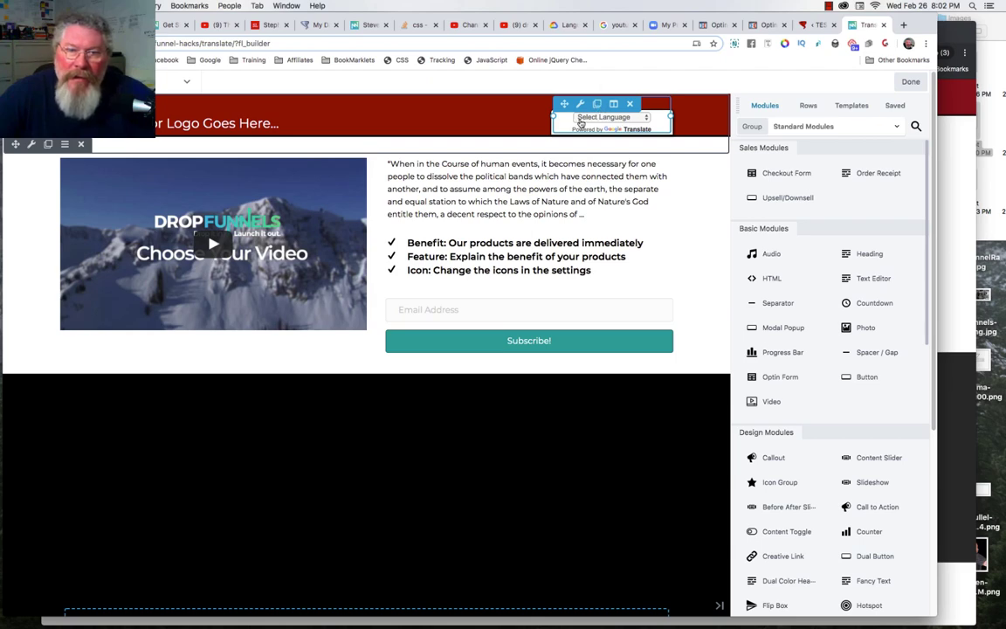
pyautogui.click(581, 122)
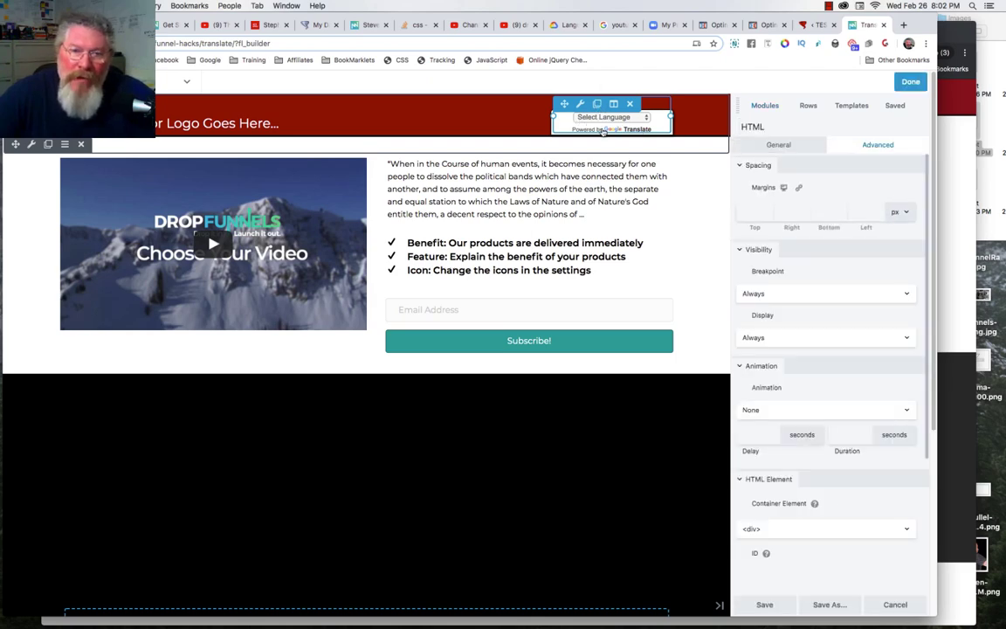
pyautogui.click(772, 146)
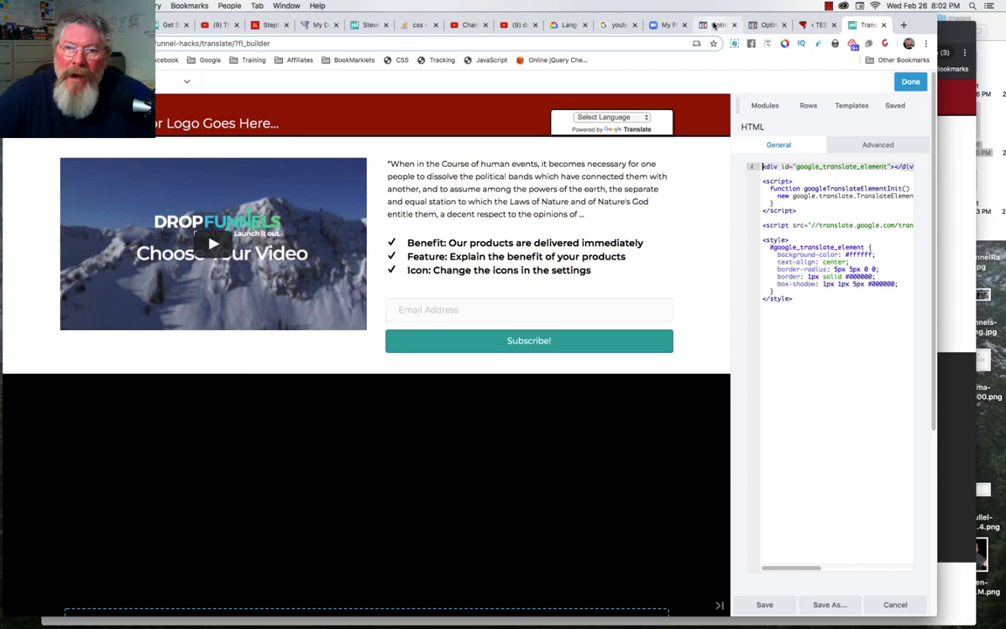
# - Open the code of the ClickFunnels header's Custom JavaScript/HTML element and examine the Google Translate div and script lines
pyautogui.click(714, 25)
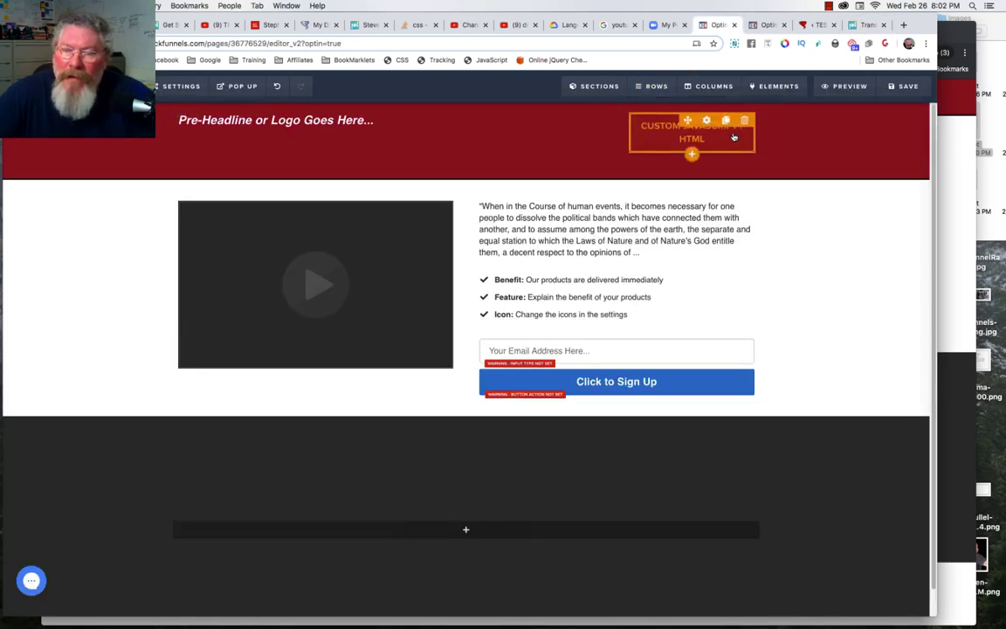
pyautogui.click(733, 137)
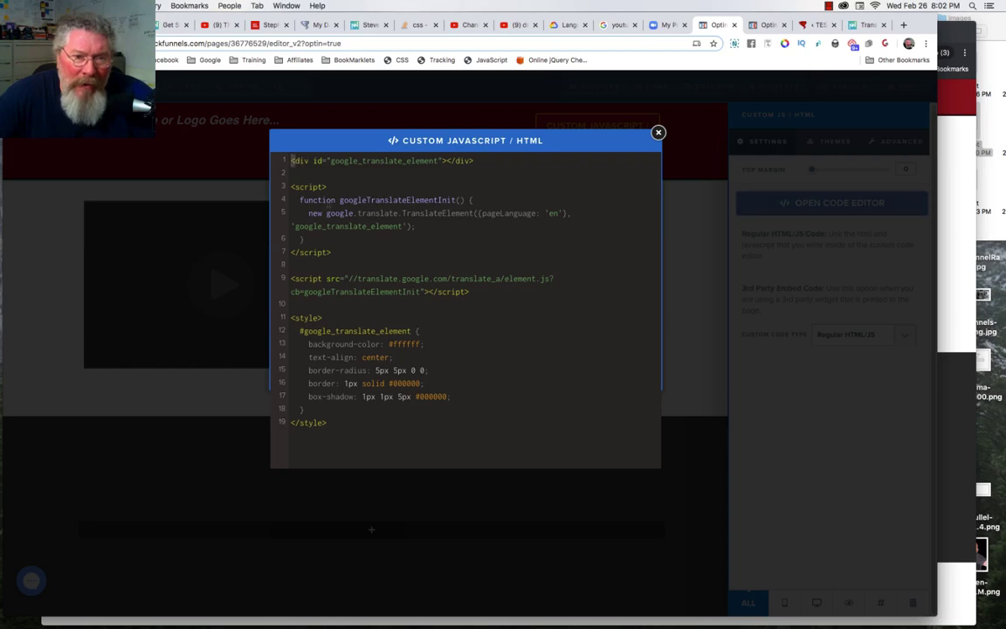
pyautogui.moveTo(292, 160); pyautogui.dragTo(474, 300)
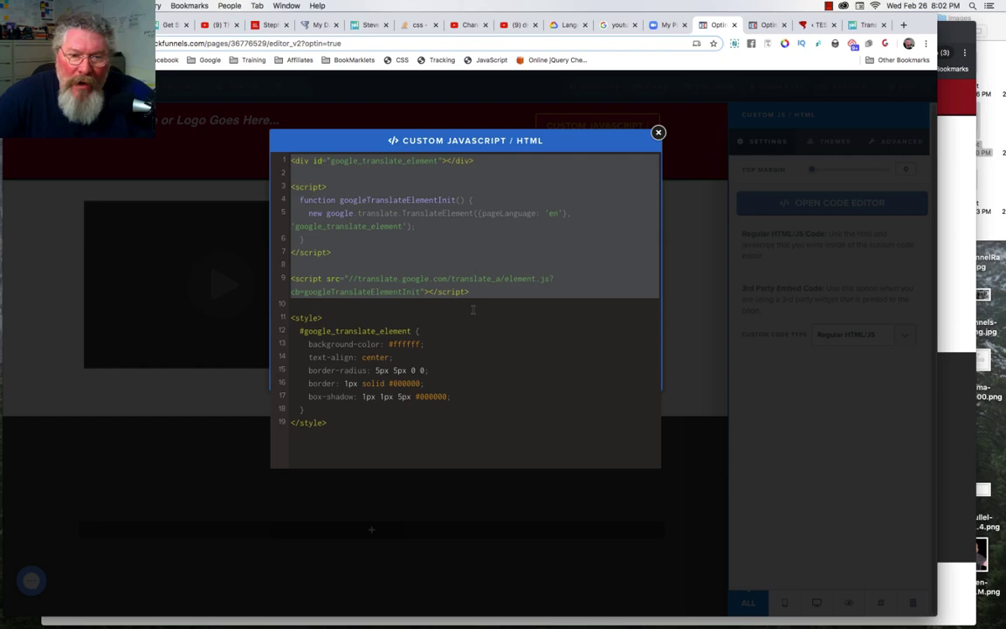
pyautogui.click(472, 309)
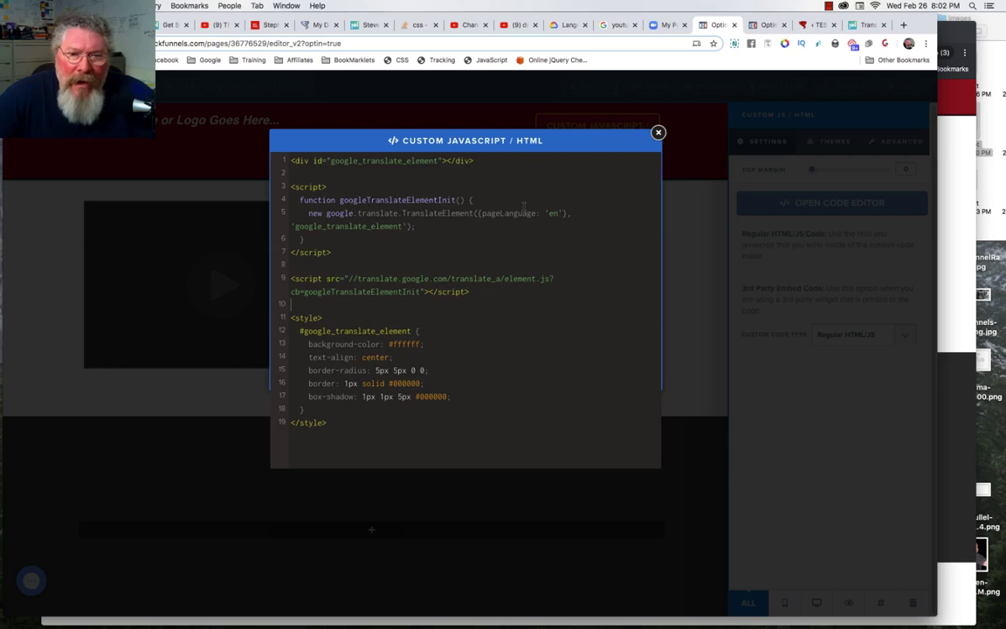
# - Examine the pageLanguage value 'en' in the translate script of the Custom JavaScript/HTML code
pyautogui.doubleClick(551, 213)
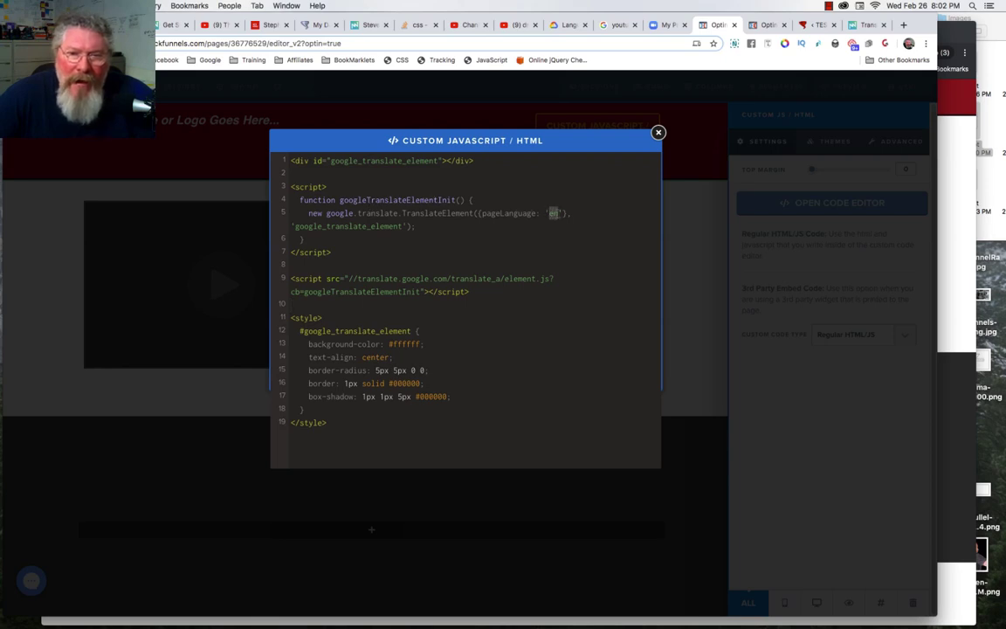
pyautogui.click(550, 237)
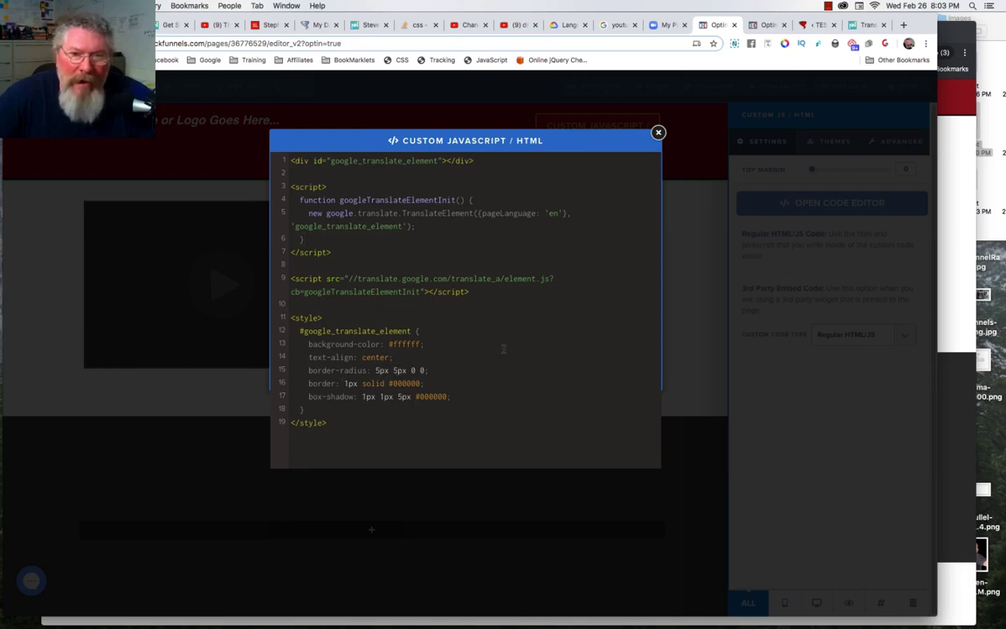
# - In the ClickFunnels page preview, highlight the widget's "Powered by Google Translate" line and choose Cebuano as the translation language
pyautogui.click(766, 23)
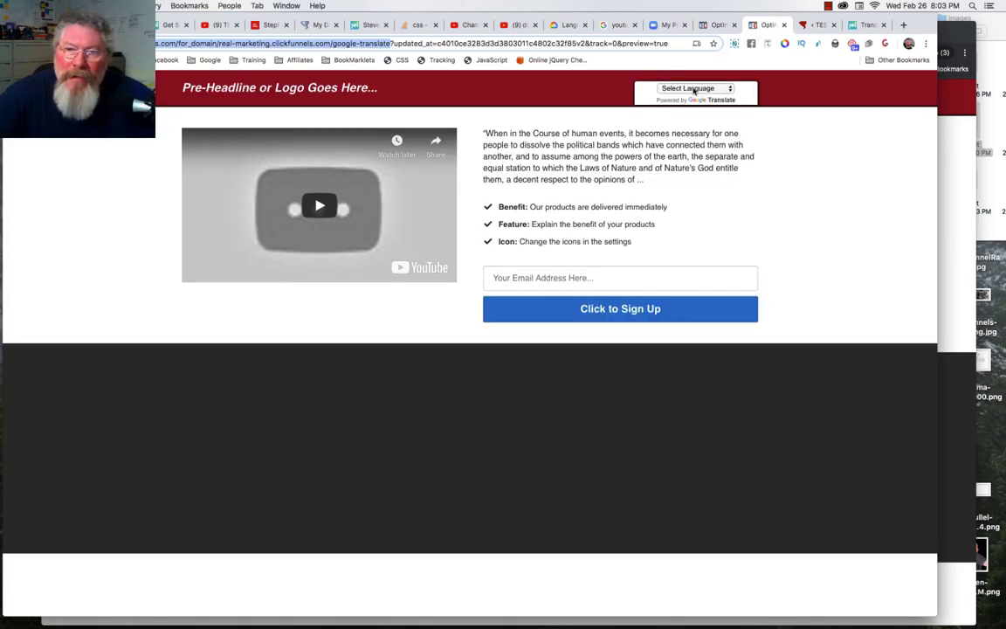
pyautogui.moveTo(656, 99); pyautogui.dragTo(737, 105)
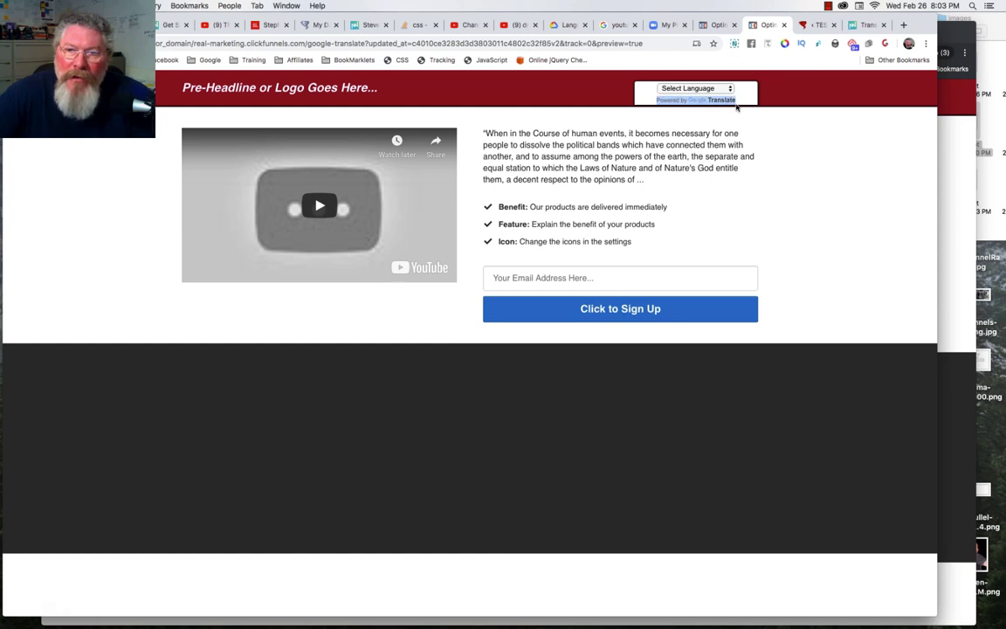
pyautogui.click(677, 92)
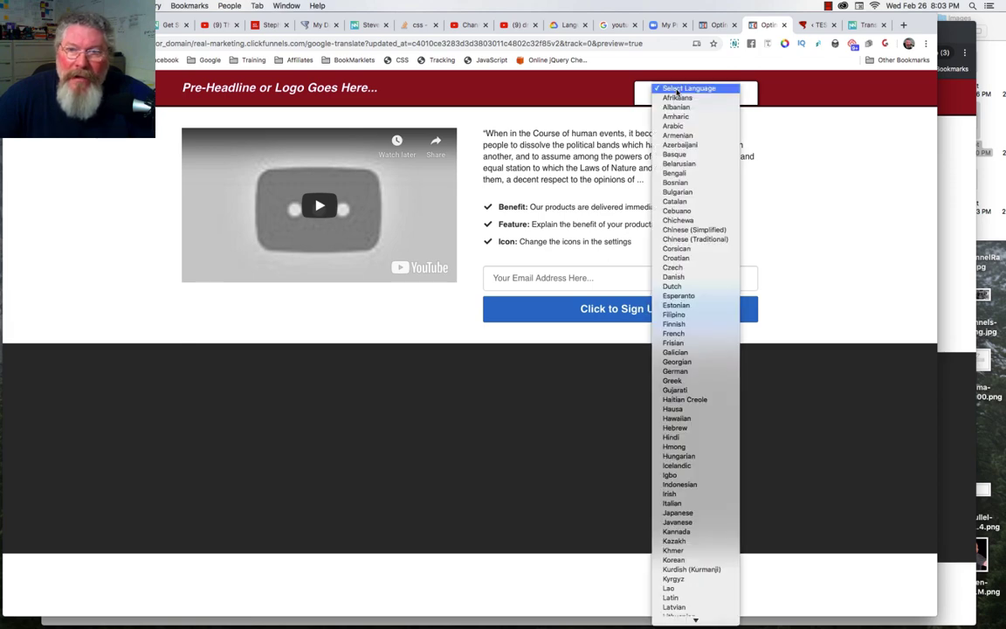
pyautogui.click(685, 213)
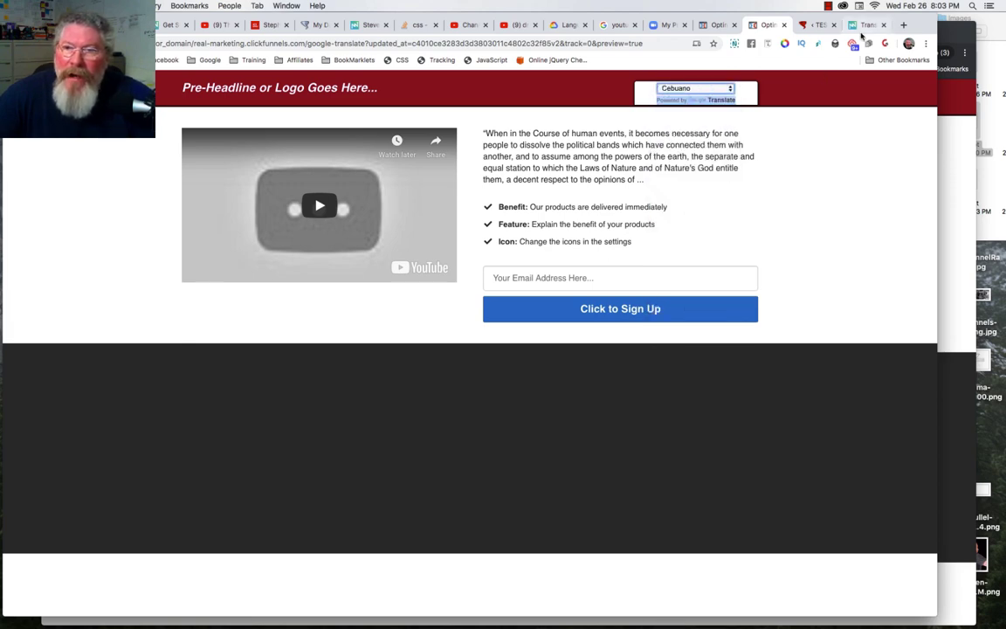
# - Return to the DropFunnels page builder, widen its settings panel, and show the standard modules that include HTML
pyautogui.click(864, 26)
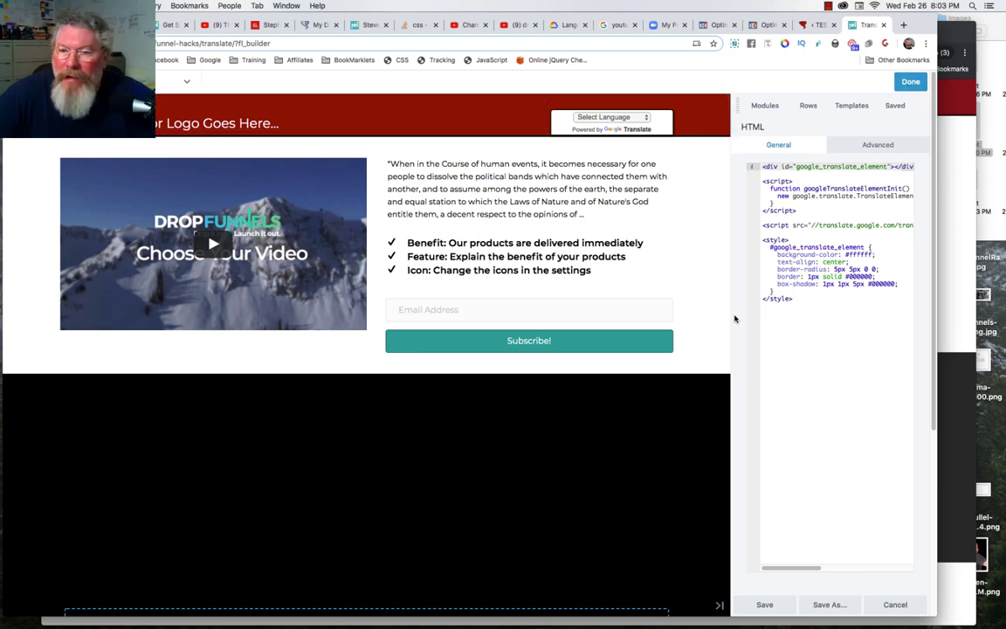
pyautogui.moveTo(699, 316); pyautogui.dragTo(529, 274)
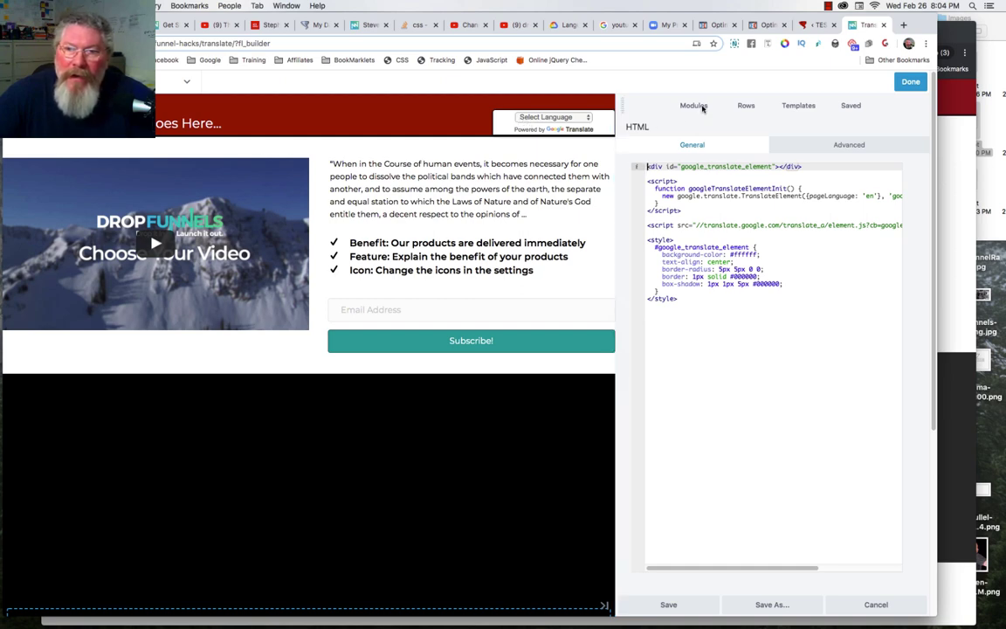
pyautogui.click(703, 106)
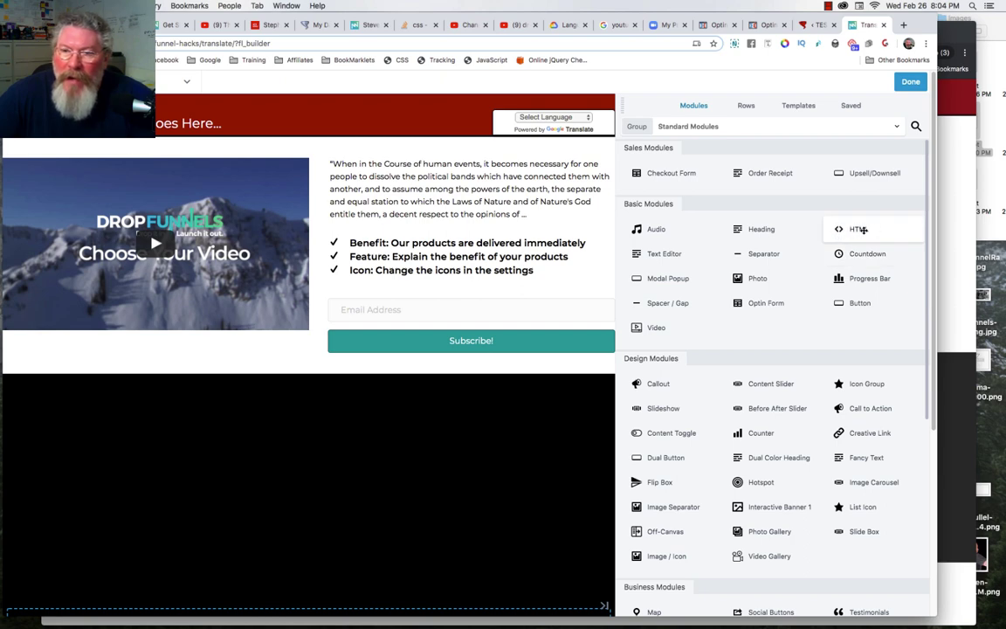
# - Reopen the header's HTML module settings and examine the opening script and style tags in its translate code
pyautogui.moveTo(551, 127)
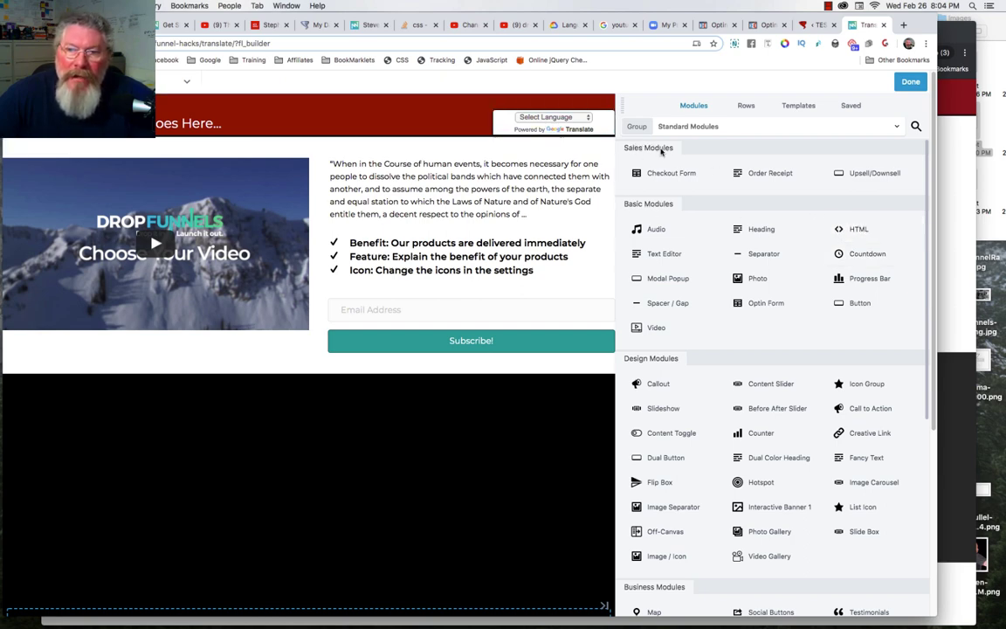
pyautogui.click(542, 127)
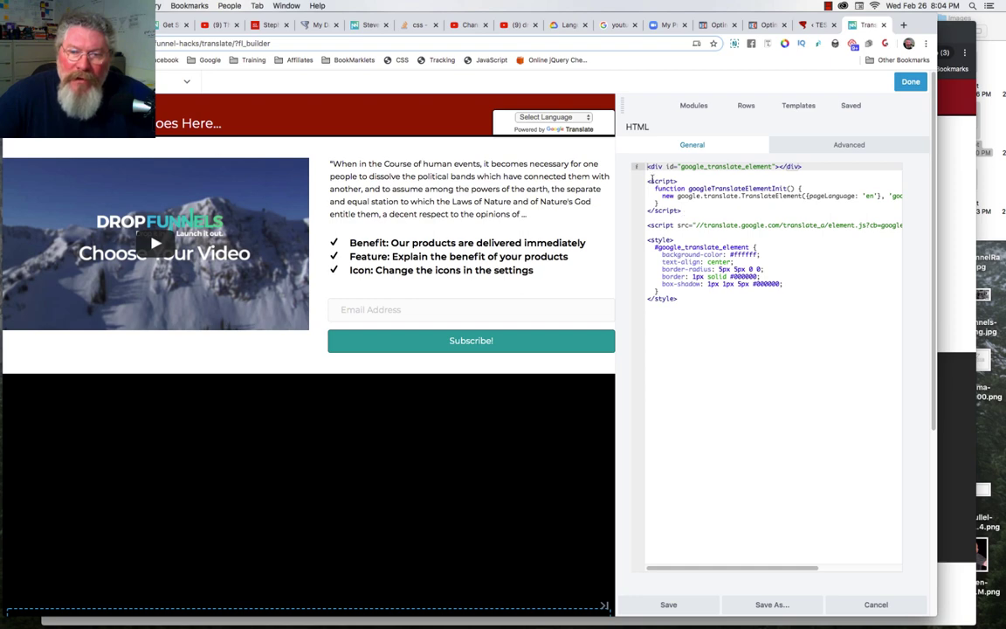
pyautogui.moveTo(679, 181); pyautogui.dragTo(647, 181)
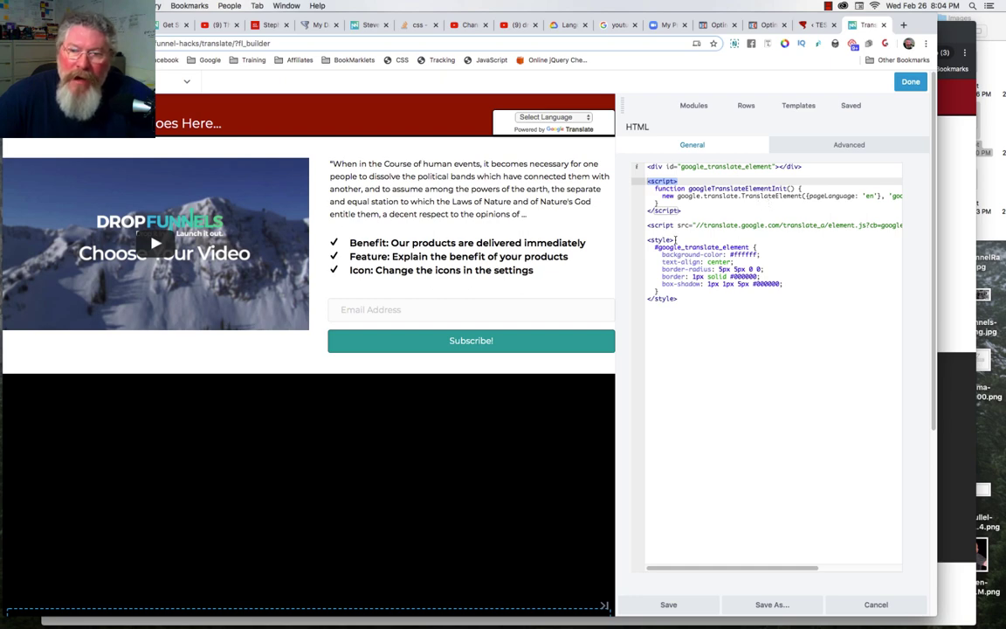
pyautogui.moveTo(674, 240); pyautogui.dragTo(647, 239)
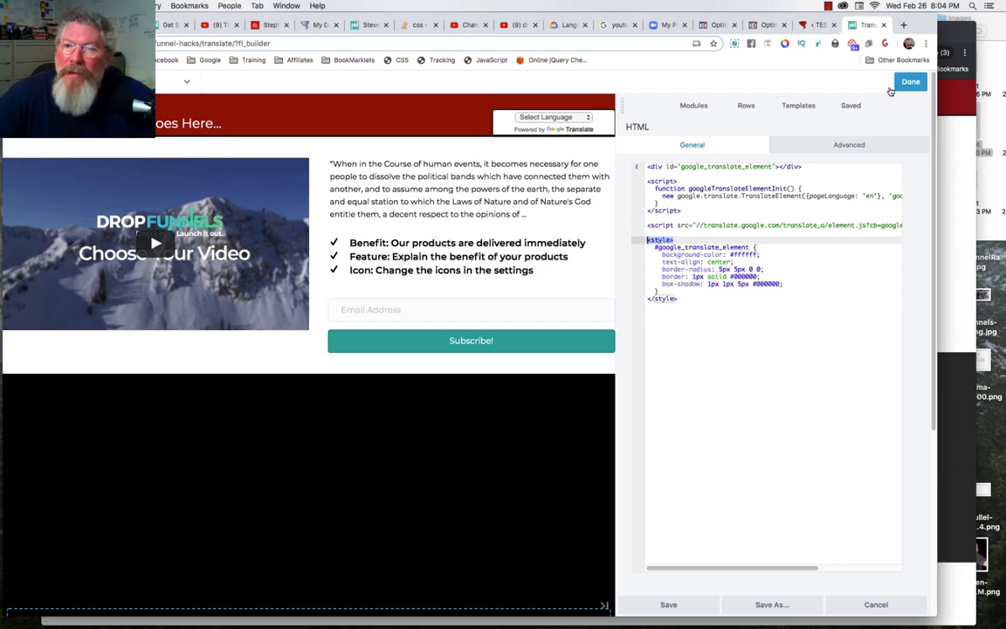
# - Finish editing and publish the DropFunnels page, then translate the live page into Hindi with its language widget
pyautogui.click(909, 82)
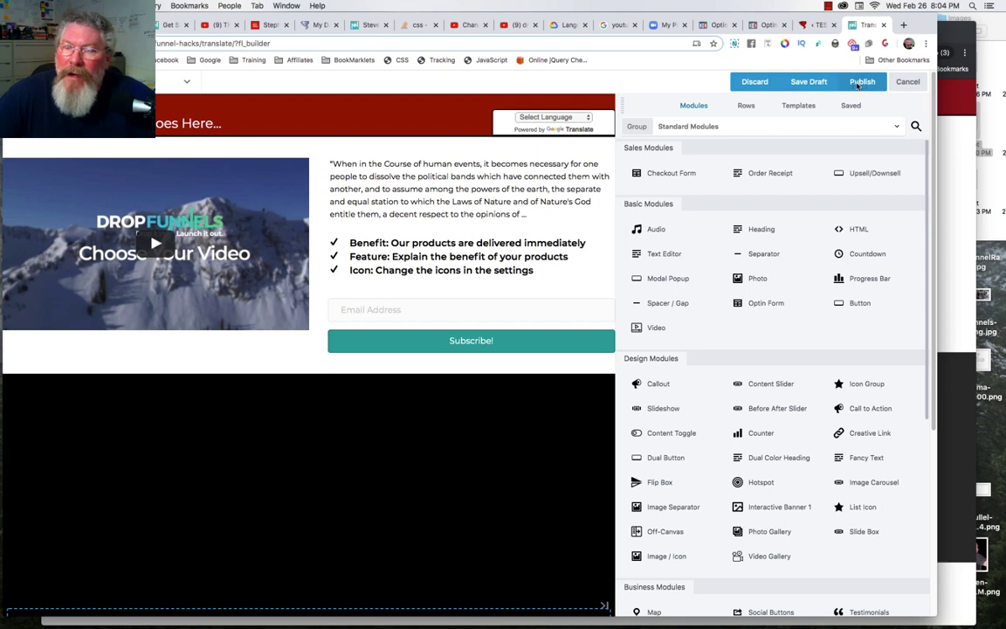
pyautogui.click(859, 82)
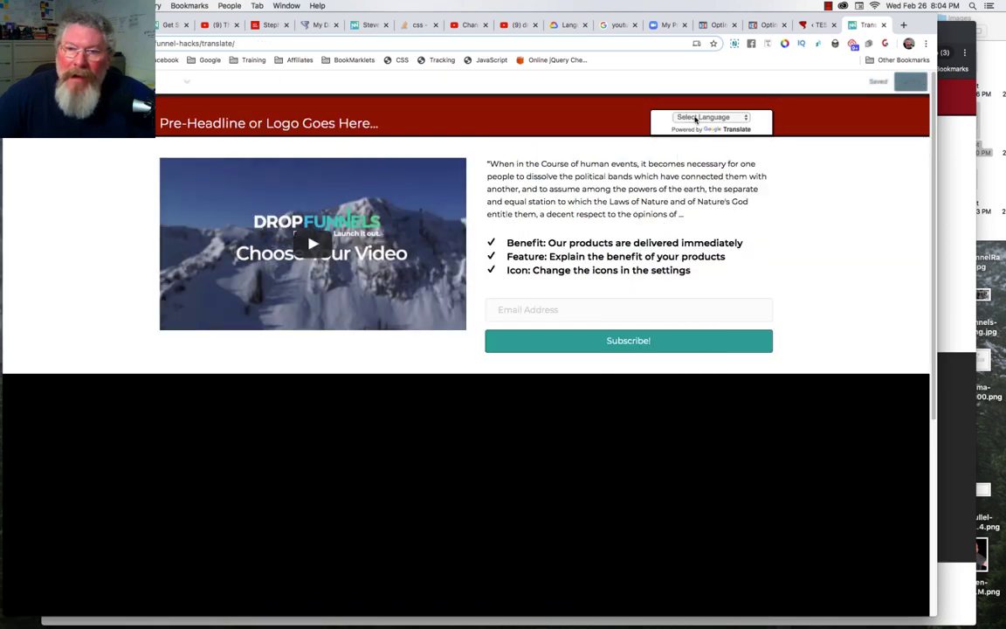
pyautogui.click(696, 118)
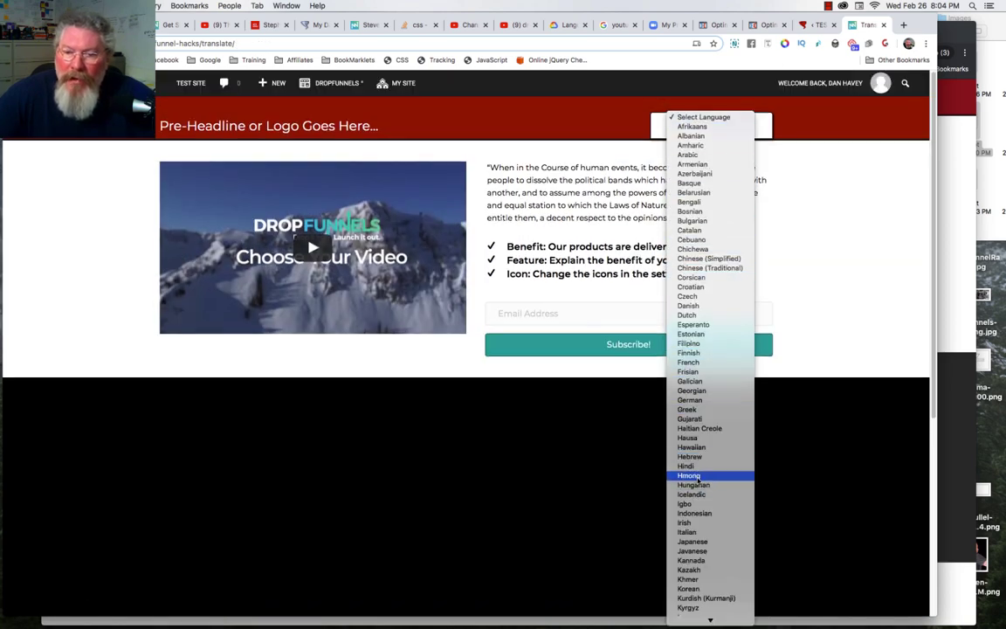
pyautogui.click(688, 466)
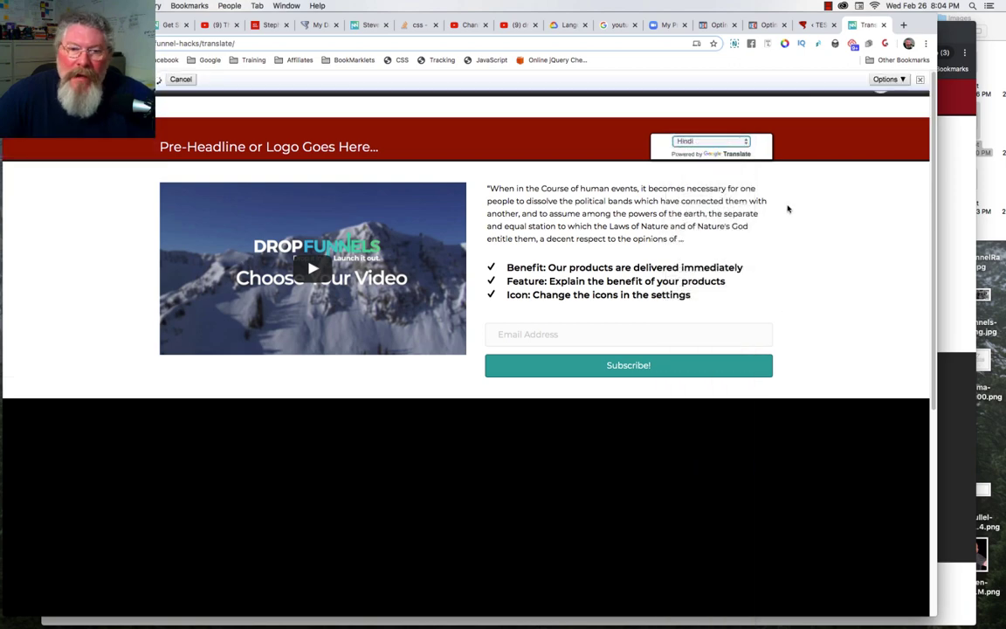